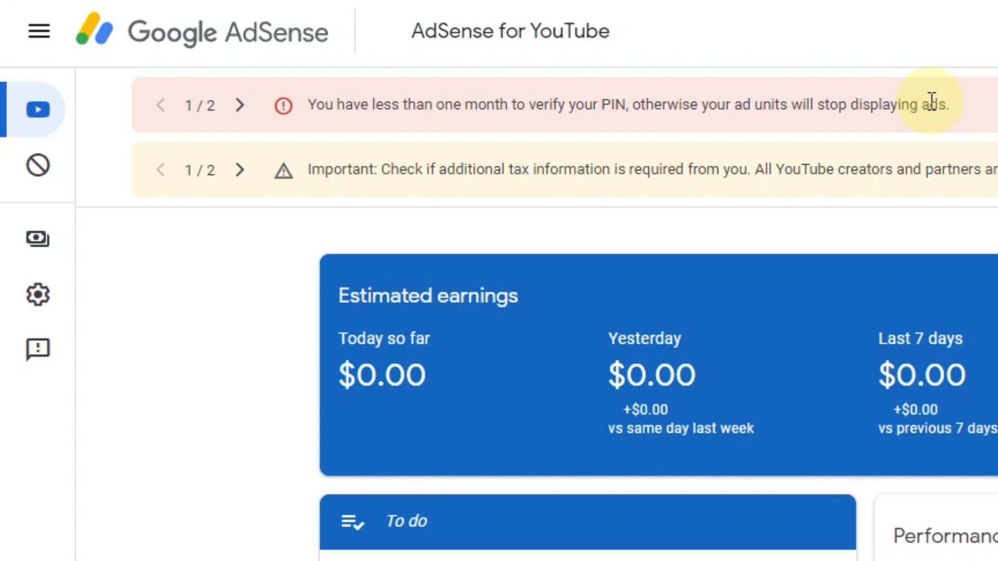
- Read warning 2/2, saying payments are on hold pending address verification
{"action": "left_click", "coordinate": [242, 105]}
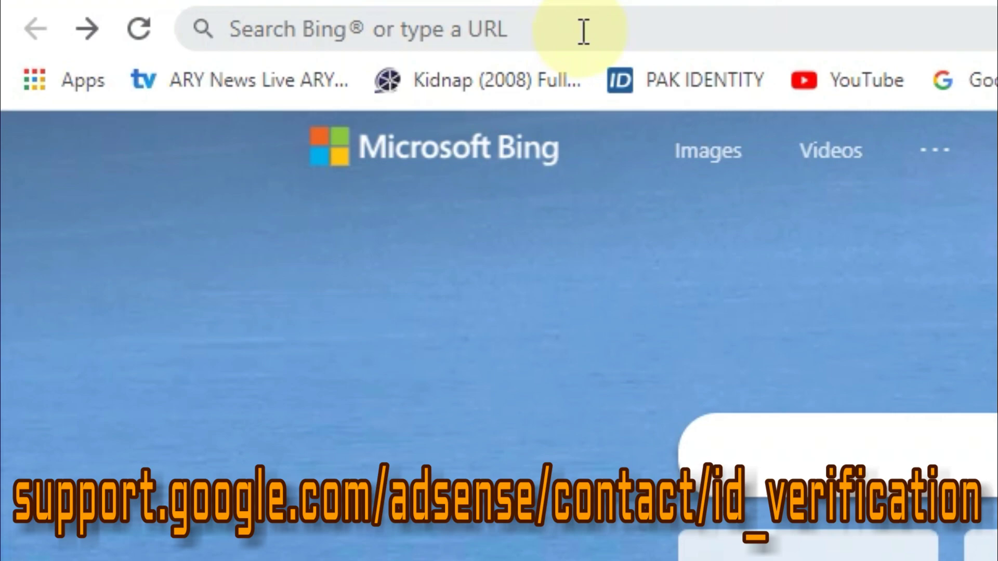
- Paste and load support.google.com/adsense/contact/id_verification in the new tab
{"action": "right_click", "coordinate": [583, 31]}
{"action": "left_click", "coordinate": [753, 283]}
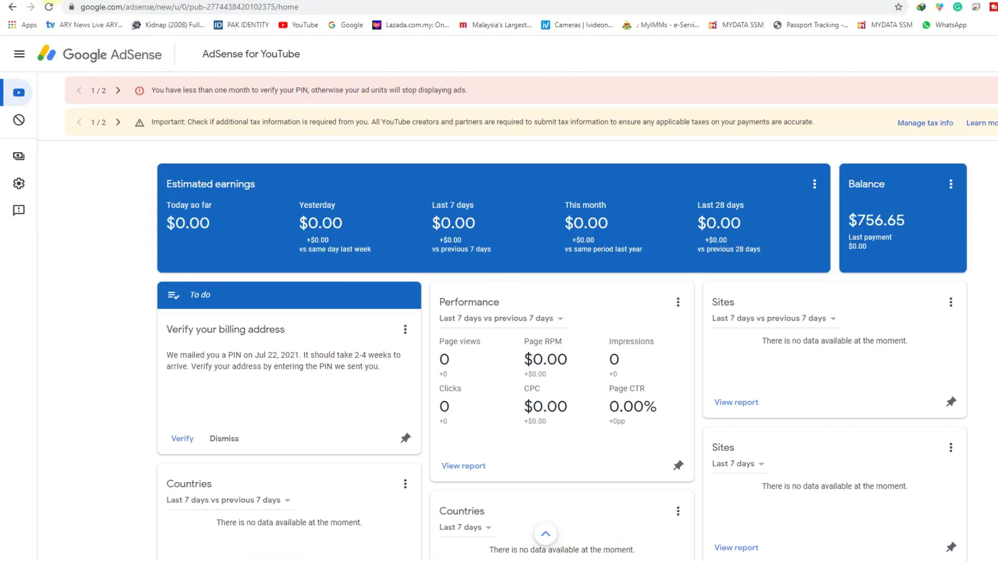
- Go through Account information and Payments to the payments profile's registered name and address
{"action": "scroll", "coordinate": [592, 351], "scroll_direction": "down", "scroll_amount": 5}
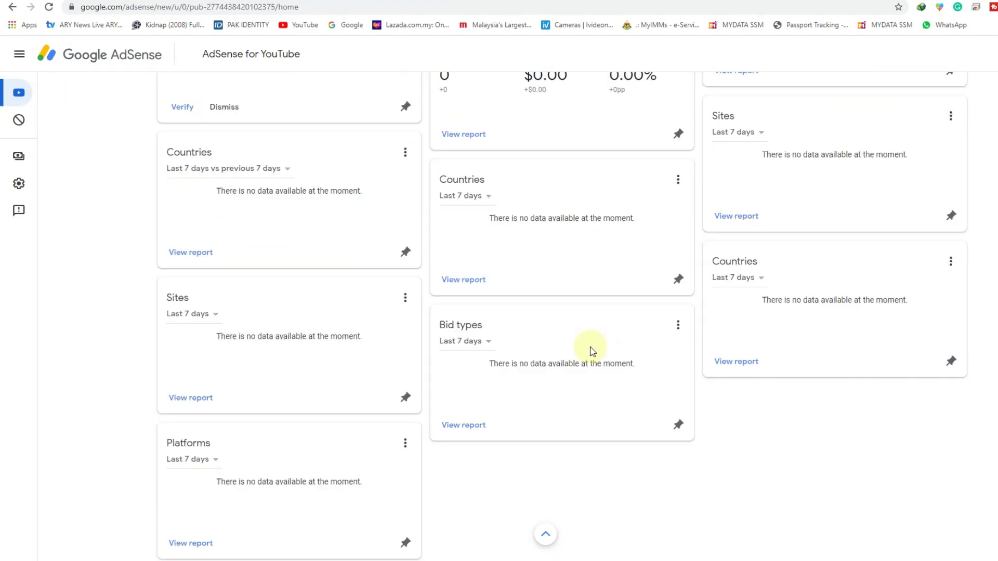
{"action": "scroll", "coordinate": [591, 351], "scroll_direction": "down", "scroll_amount": 1}
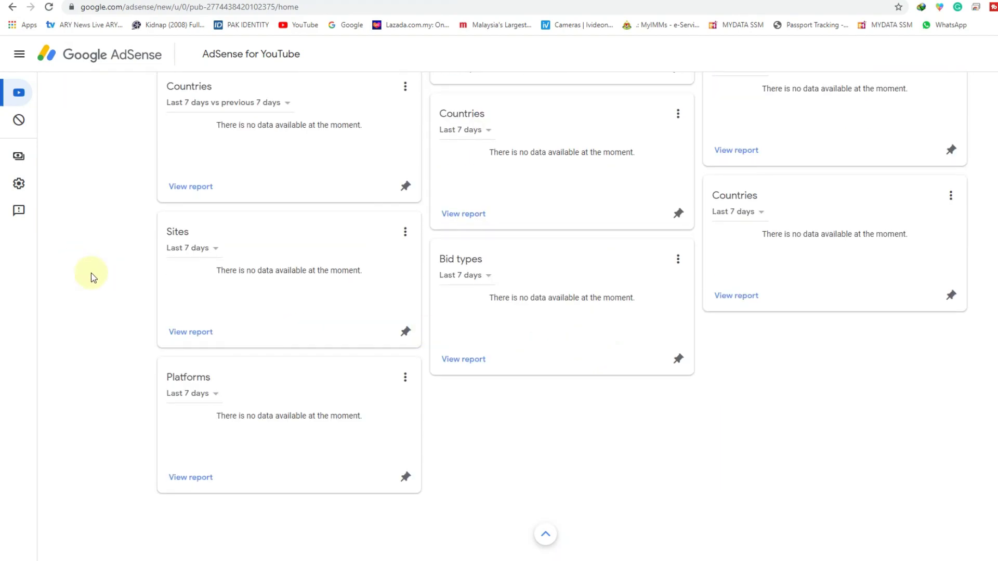
{"action": "left_click", "coordinate": [21, 185]}
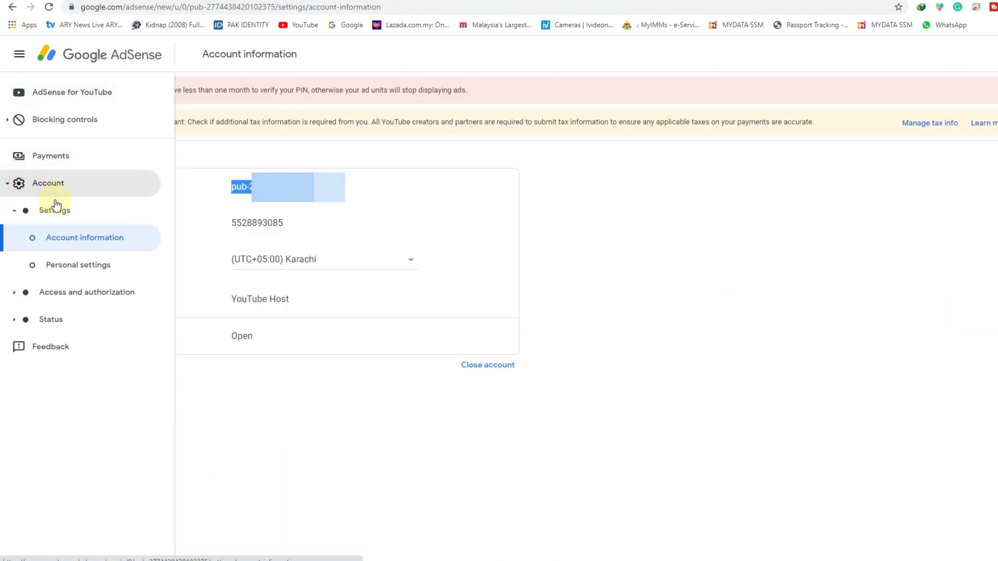
{"action": "left_click", "coordinate": [32, 162]}
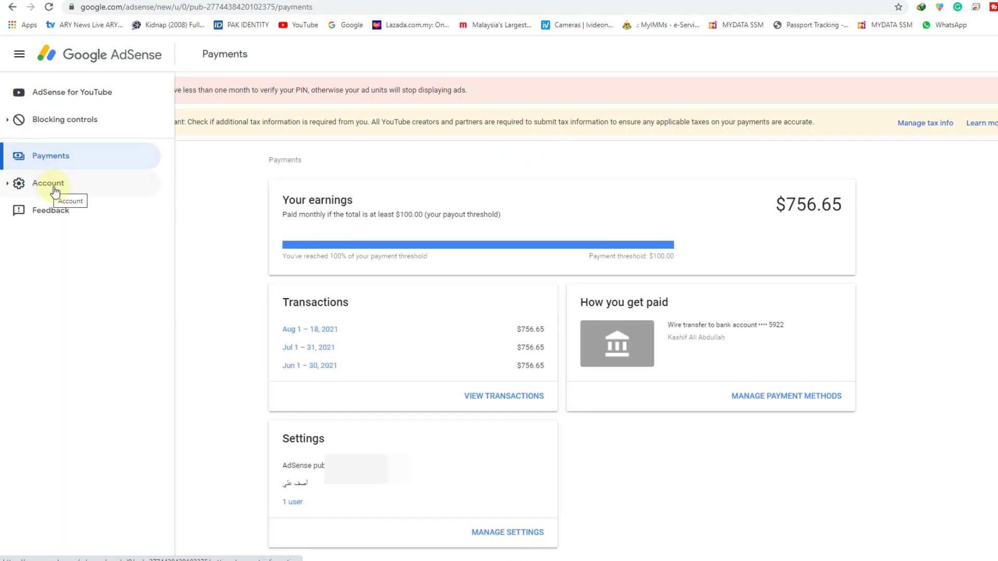
{"action": "left_click", "coordinate": [519, 535]}
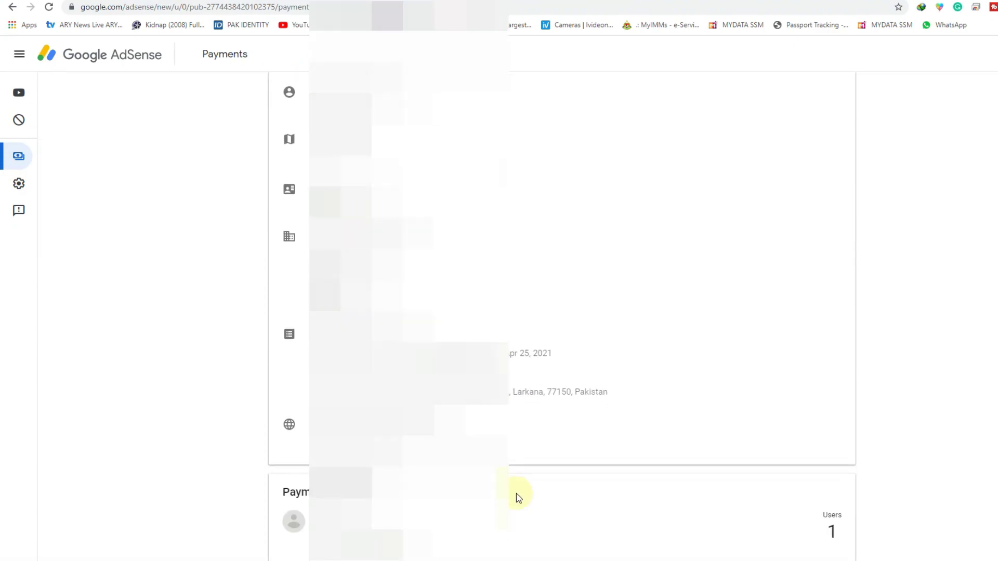
{"action": "scroll", "coordinate": [515, 494], "scroll_direction": "up", "scroll_amount": 1}
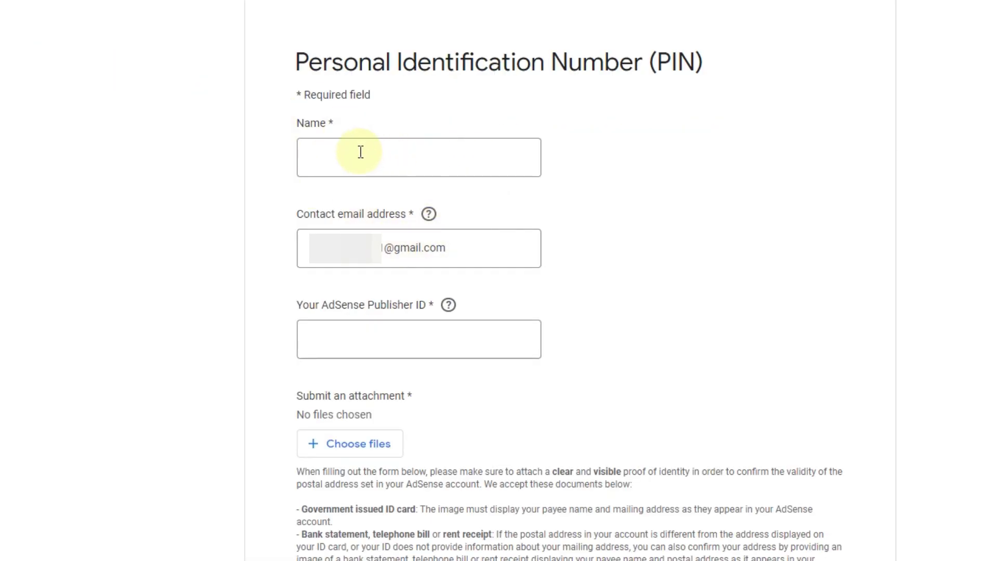
- Autofill the PIN form's Name with the saved payee name, then select Publisher ID
{"action": "left_click", "coordinate": [358, 153]}
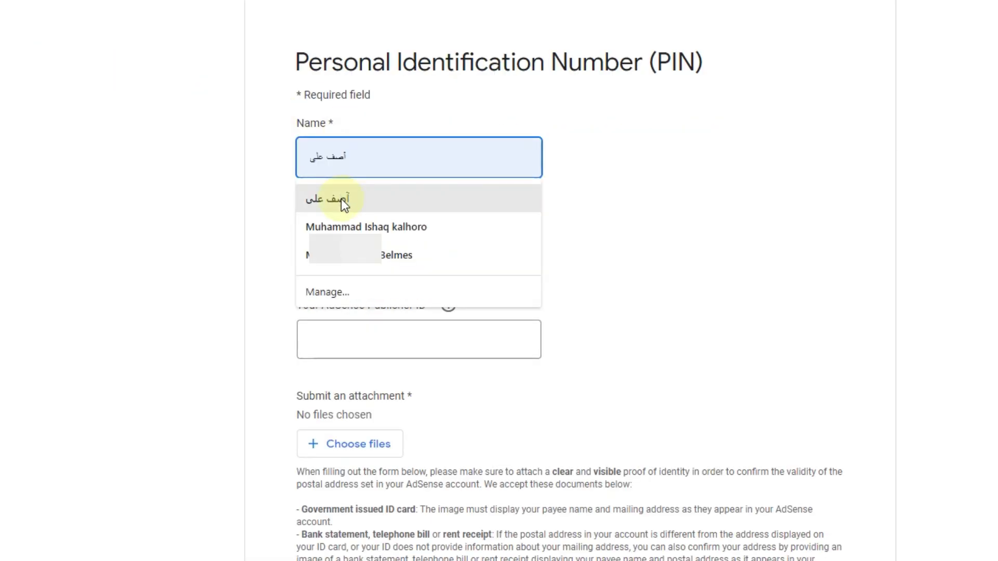
{"action": "left_click", "coordinate": [340, 198]}
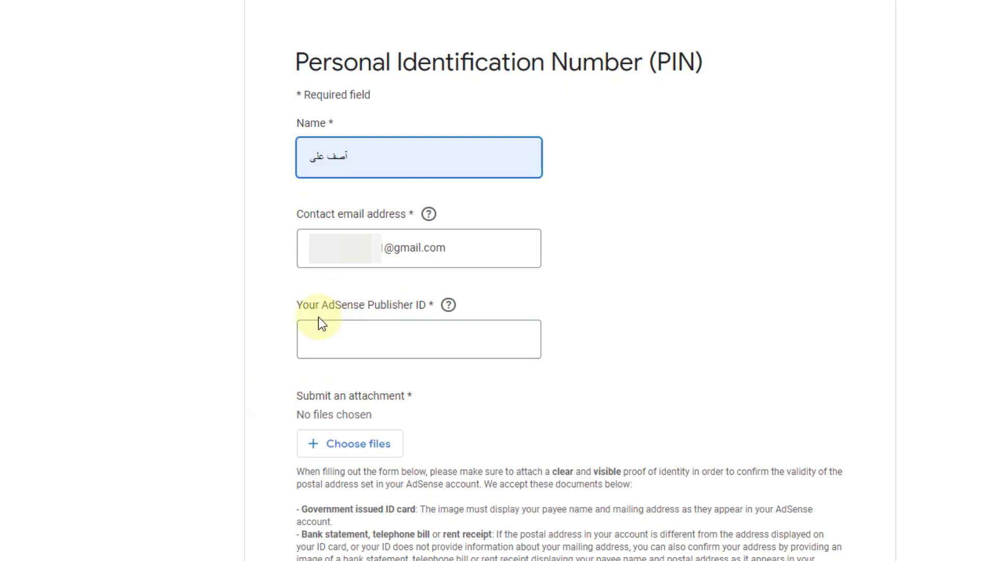
{"action": "left_click", "coordinate": [336, 339]}
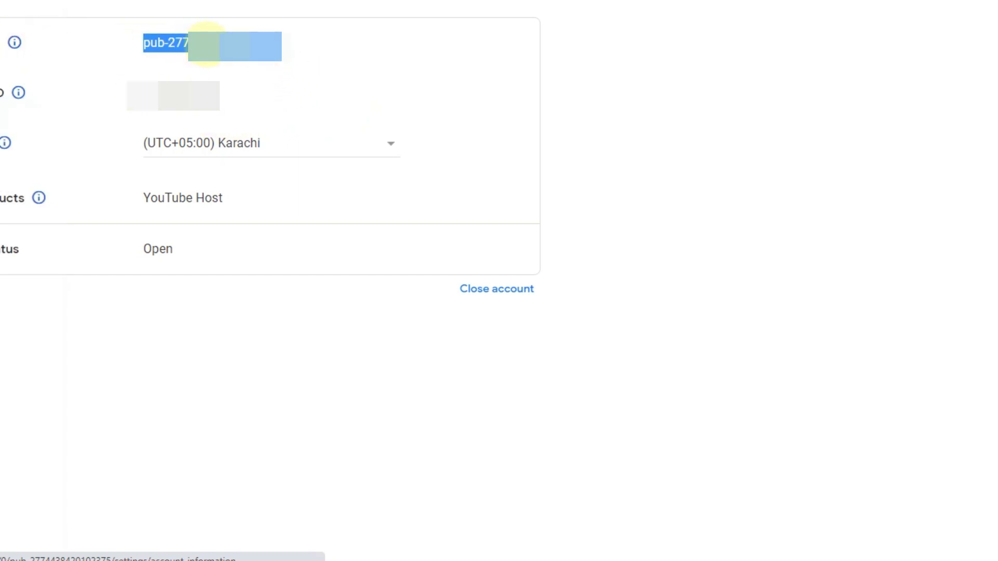
- Copy the pub- ID from Account information and paste it into the form's Publisher ID field
{"action": "right_click", "coordinate": [203, 41]}
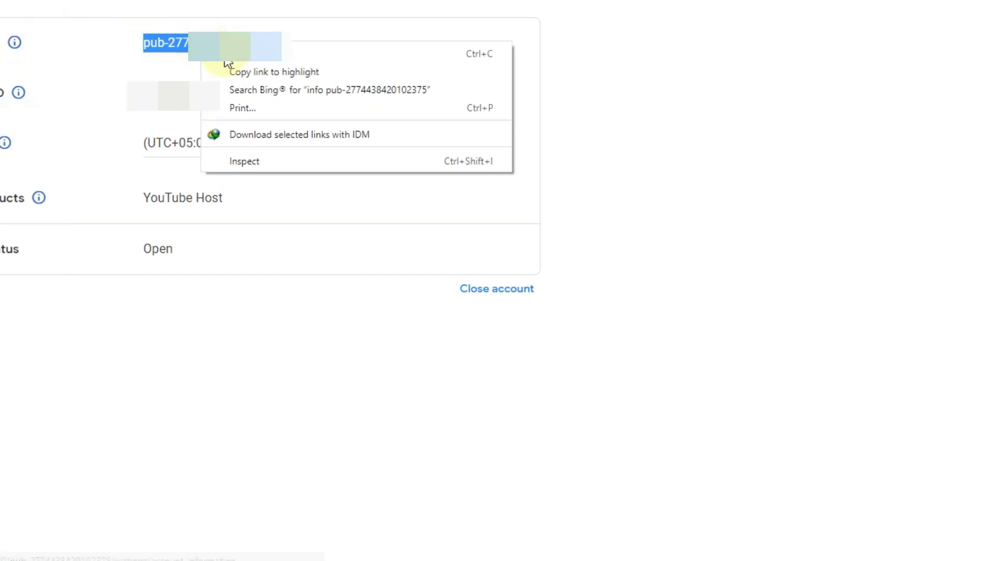
{"action": "left_click", "coordinate": [227, 59]}
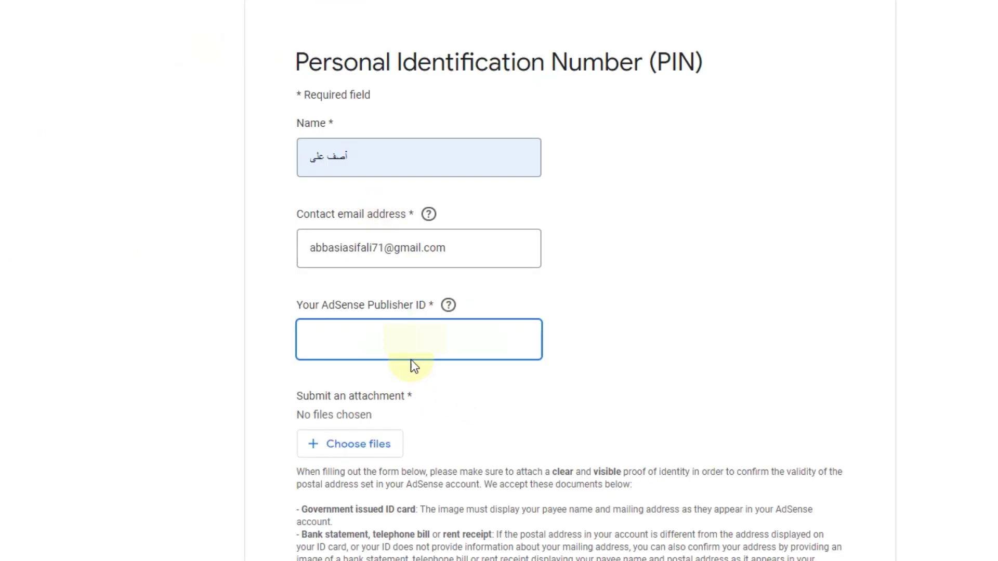
{"action": "right_click", "coordinate": [399, 338]}
{"action": "left_click", "coordinate": [445, 190]}
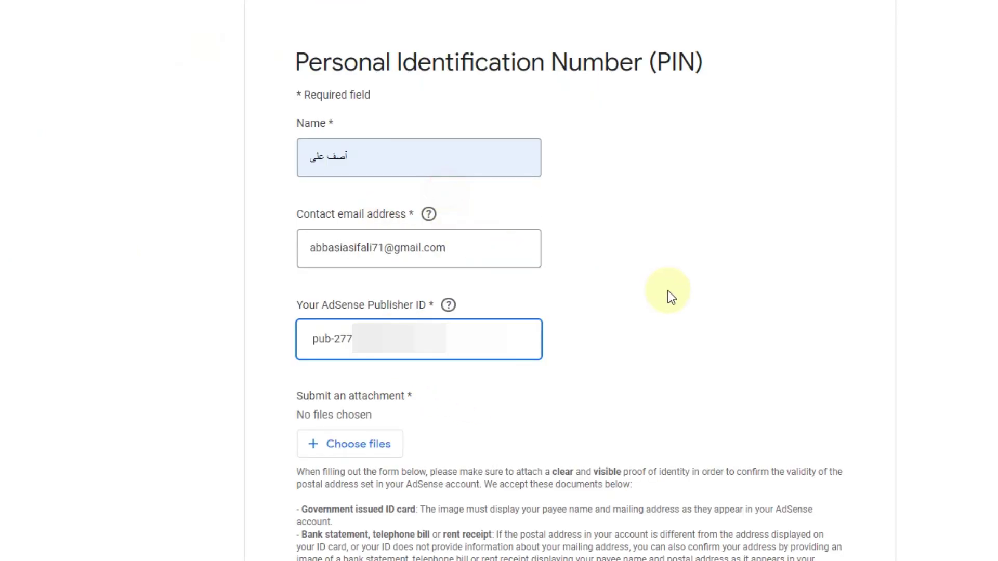
{"action": "scroll", "coordinate": [620, 295], "scroll_direction": "down", "scroll_amount": 5}
{"action": "scroll", "coordinate": [622, 299], "scroll_direction": "down", "scroll_amount": 1}
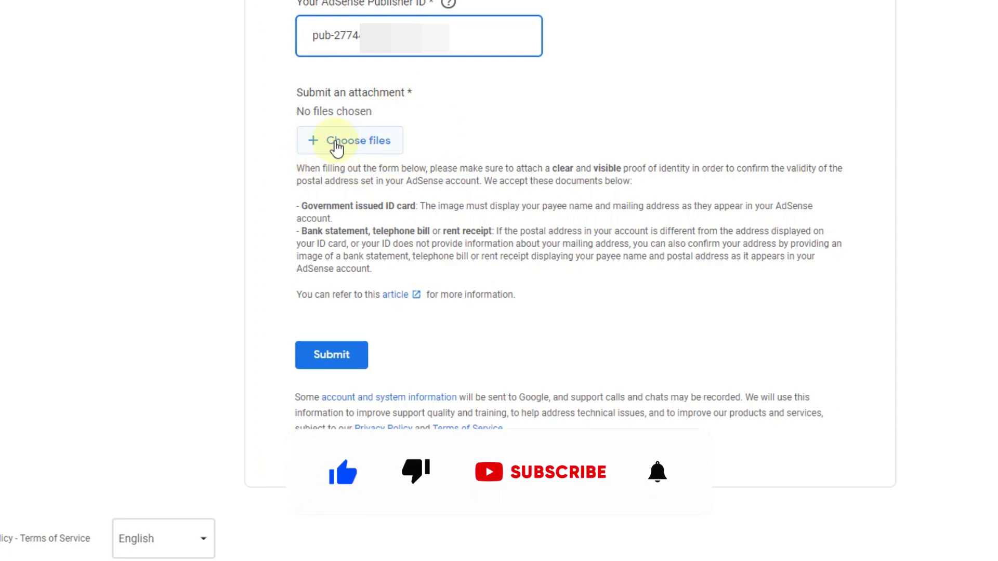
- Attach two identity-document images to the PIN form and submit it to AdSense Support
{"action": "left_click", "coordinate": [336, 141]}
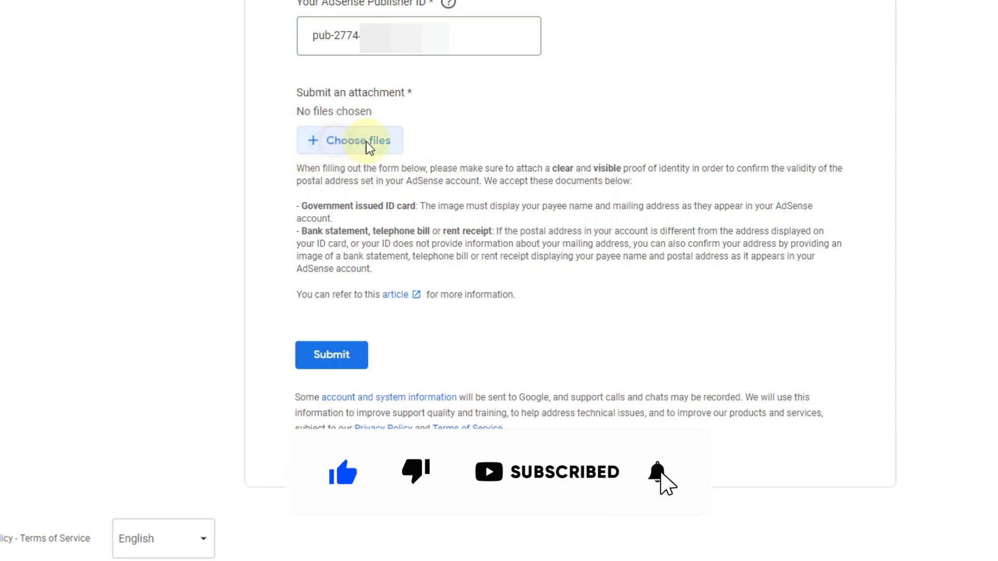
{"action": "left_click", "coordinate": [441, 248]}
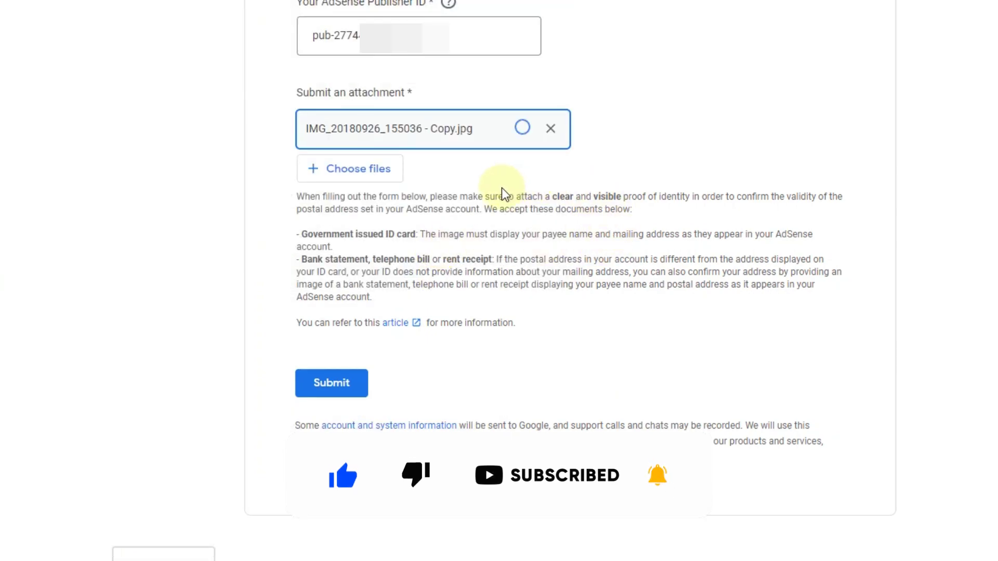
{"action": "left_click", "coordinate": [355, 174]}
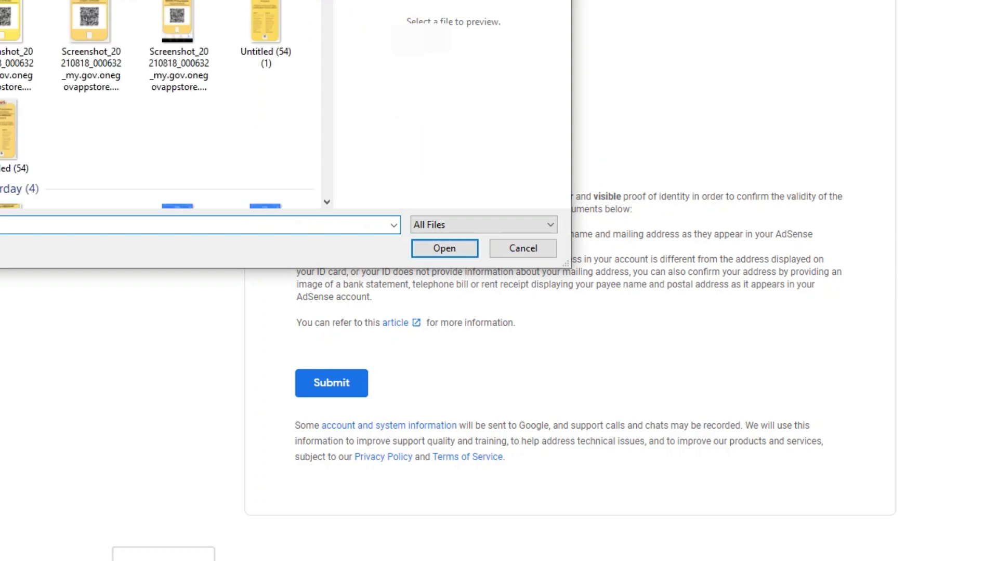
{"action": "left_click", "coordinate": [327, 203]}
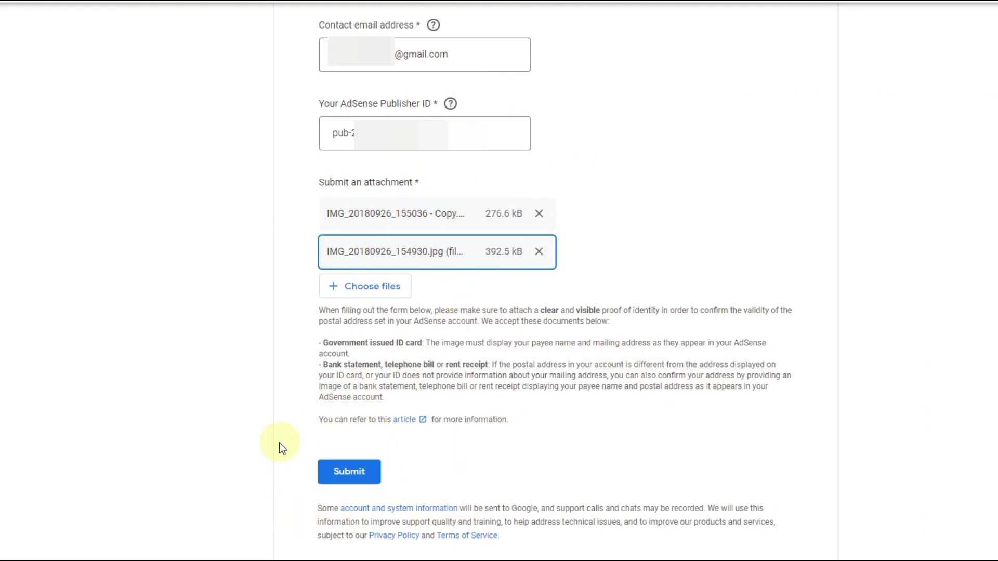
{"action": "left_click", "coordinate": [347, 476]}
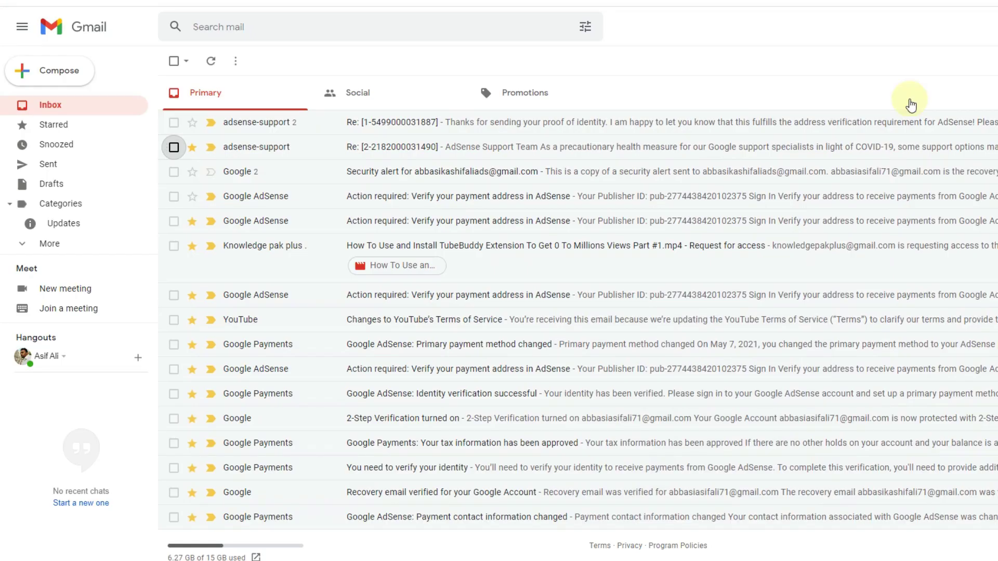
- Open AdSense support's reply about proof of identity in the Primary inbox
{"action": "left_click", "coordinate": [413, 123]}
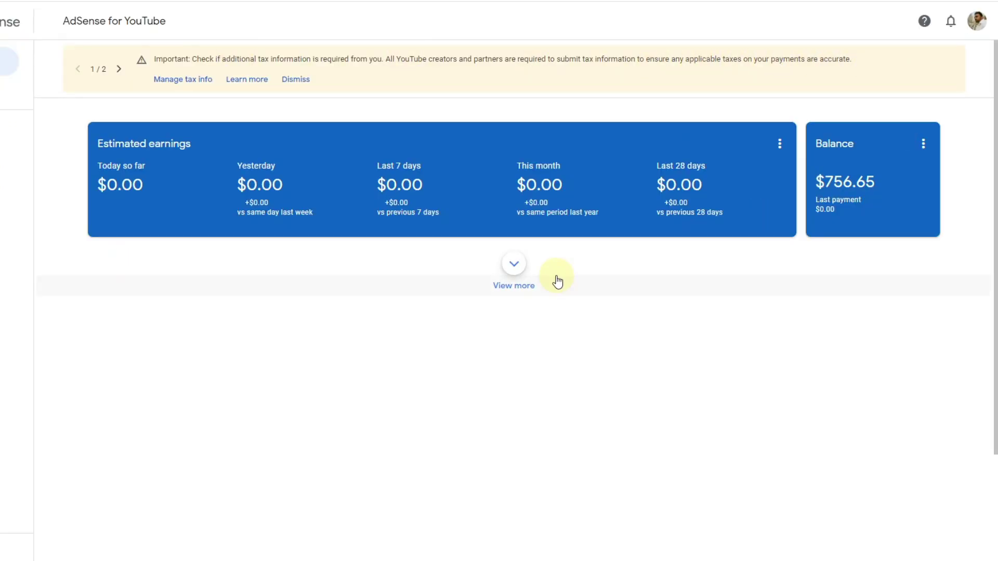
- Load all the dashboard cards, then open Manage tax info showing the approved W-8BEN
{"action": "left_click", "coordinate": [513, 266]}
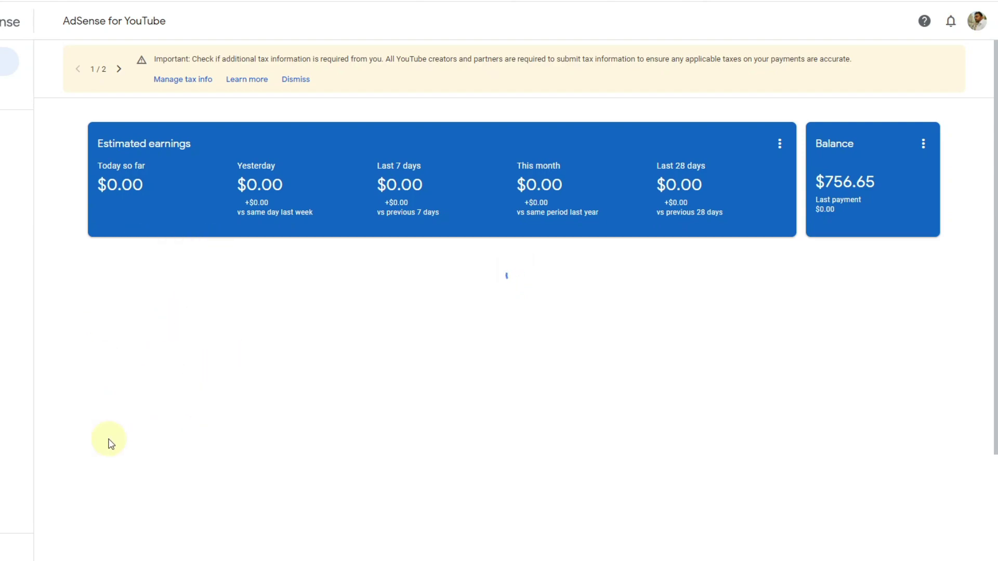
{"action": "scroll", "coordinate": [247, 363], "scroll_direction": "down", "scroll_amount": 3}
{"action": "scroll", "coordinate": [239, 385], "scroll_direction": "down", "scroll_amount": 4}
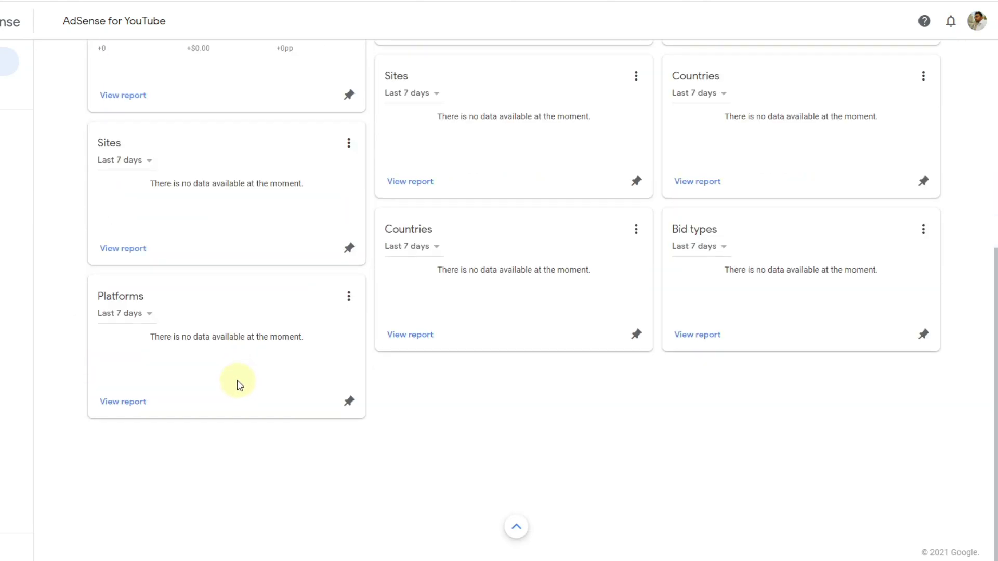
{"action": "left_click", "coordinate": [516, 527]}
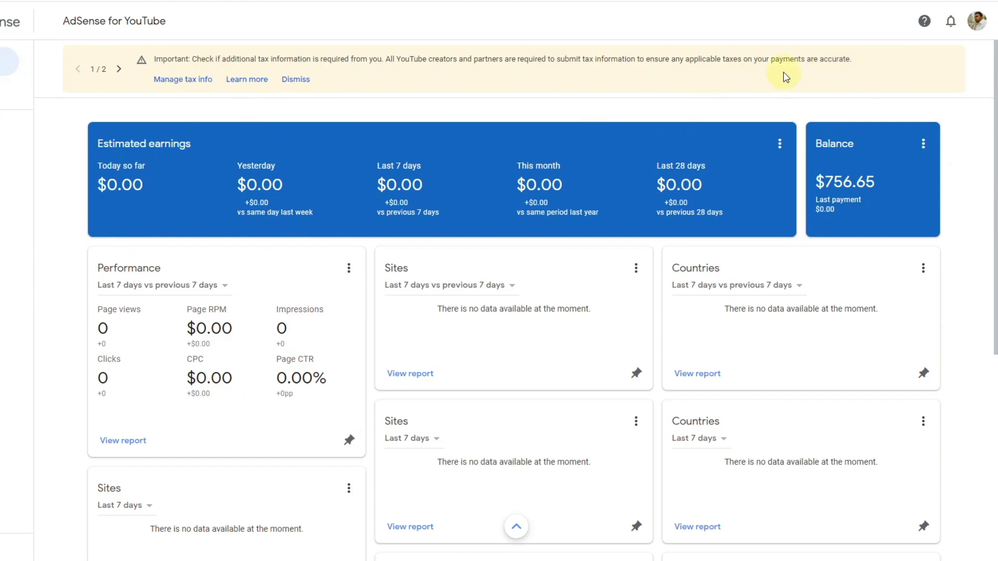
{"action": "left_click", "coordinate": [211, 81]}
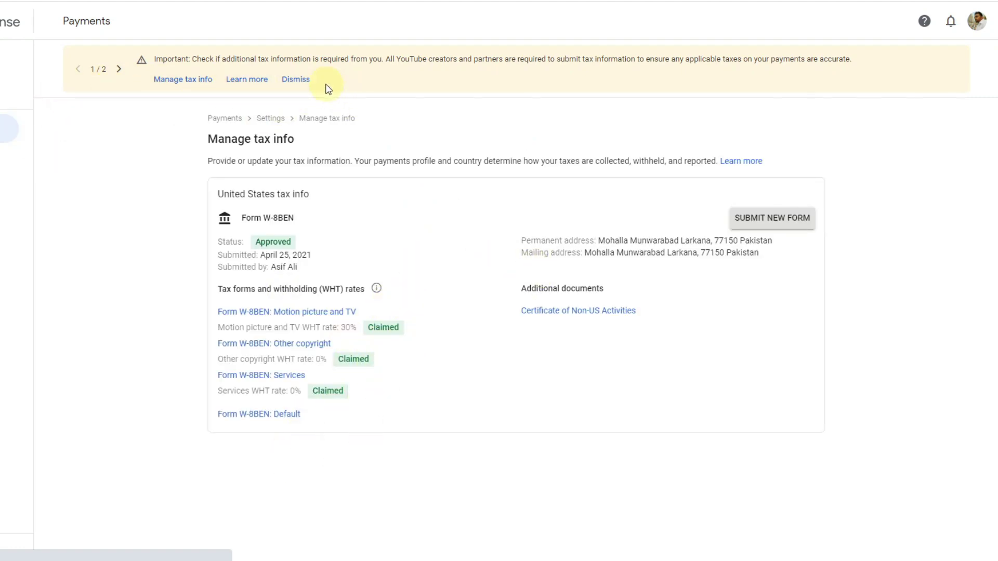
- Dismiss the tax and YouTube metrics notices and return to the AdSense for YouTube home
{"action": "left_click", "coordinate": [299, 87]}
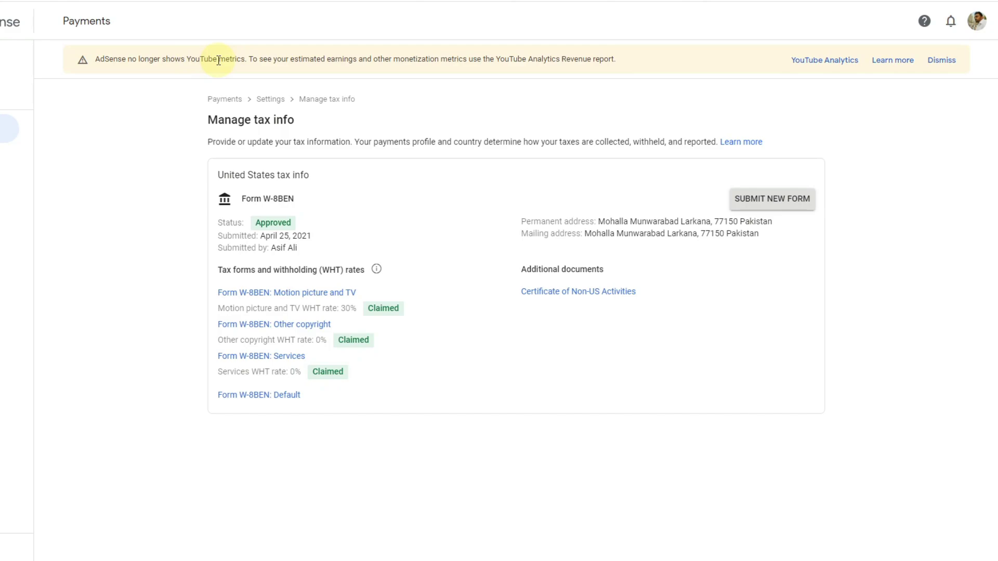
{"action": "left_click", "coordinate": [941, 60]}
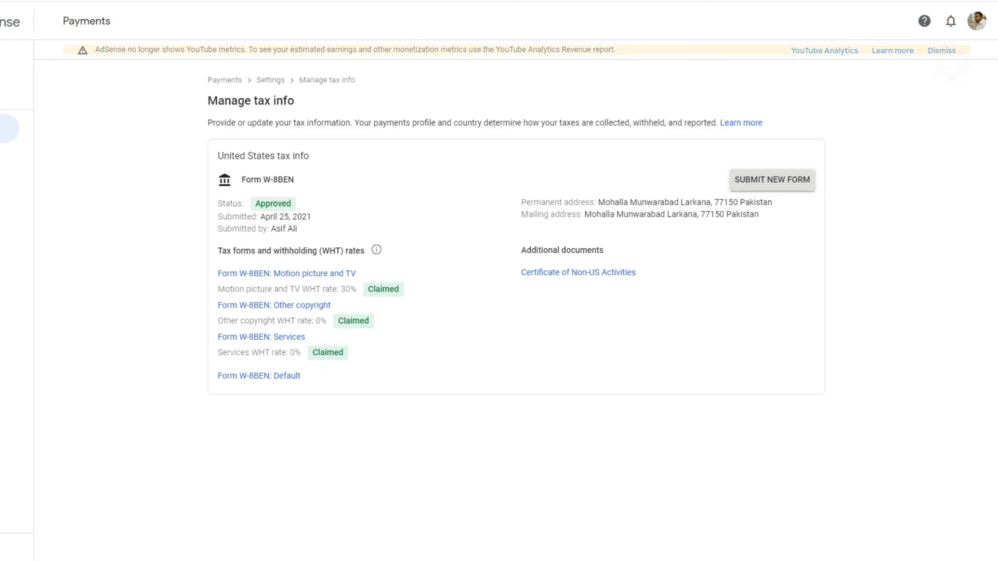
{"action": "left_click", "coordinate": [10, 61]}
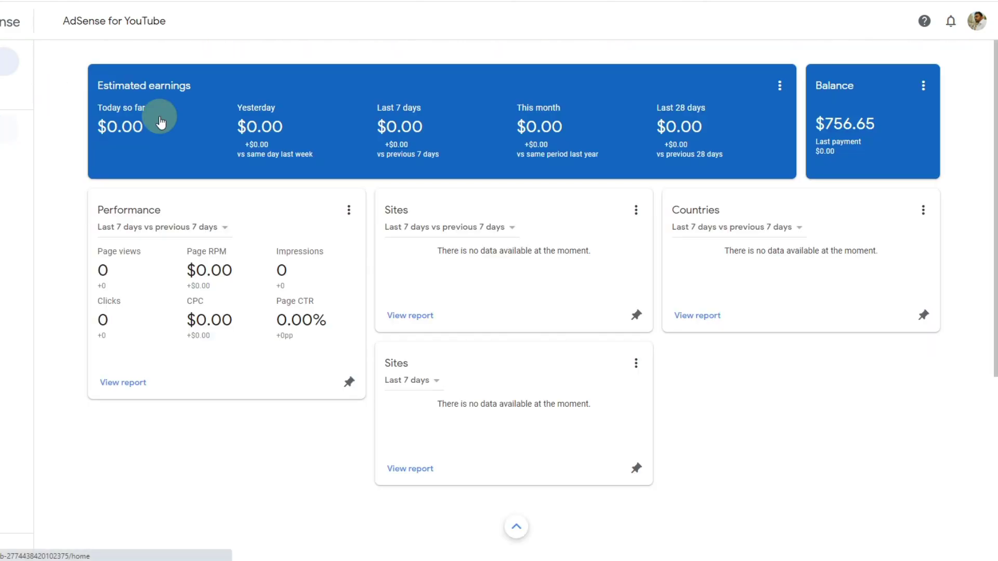